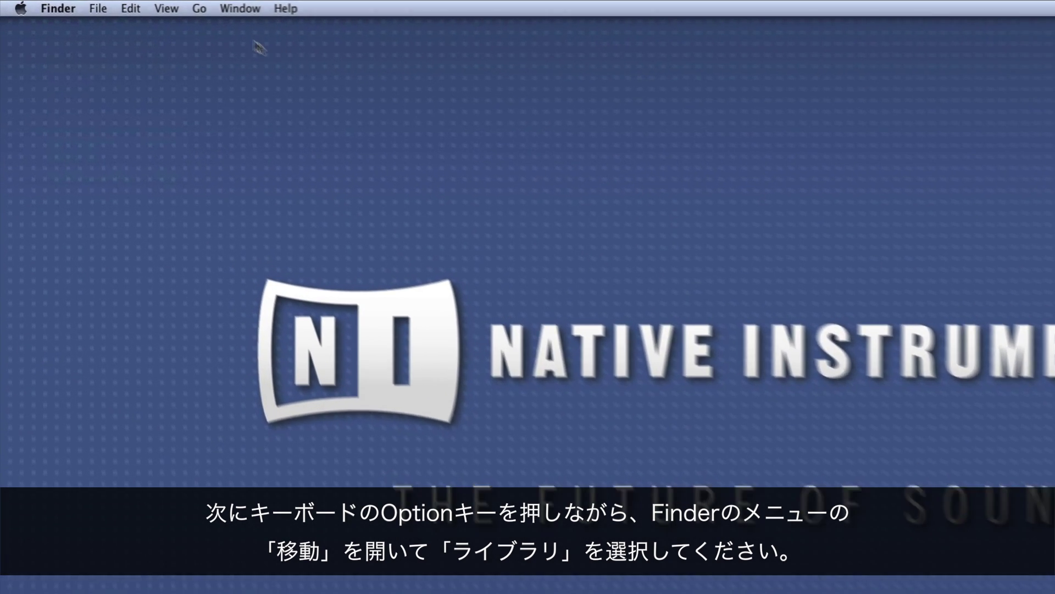
- Open the hidden user Library from the Go menu, then its Application Support folder
{"action": "left_click", "coordinate": [230, 10]}
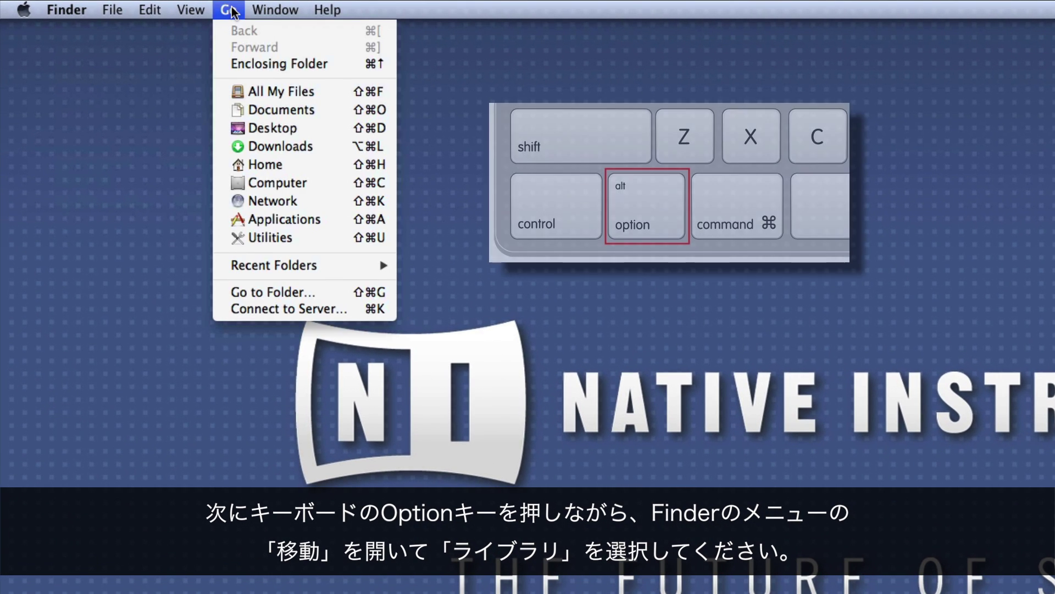
{"action": "key", "text": "alt"}
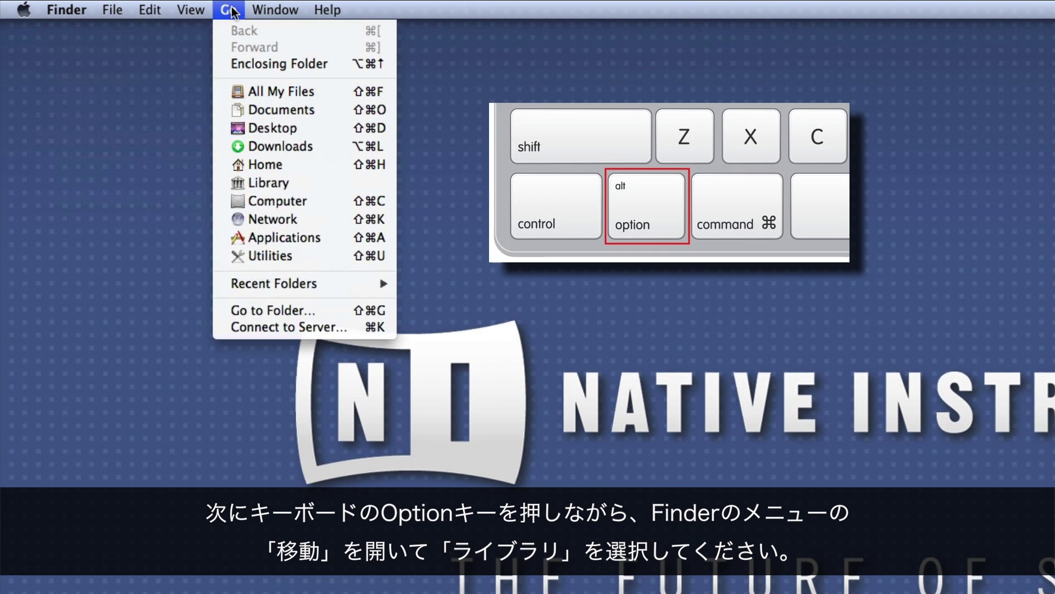
{"action": "left_click", "coordinate": [274, 184]}
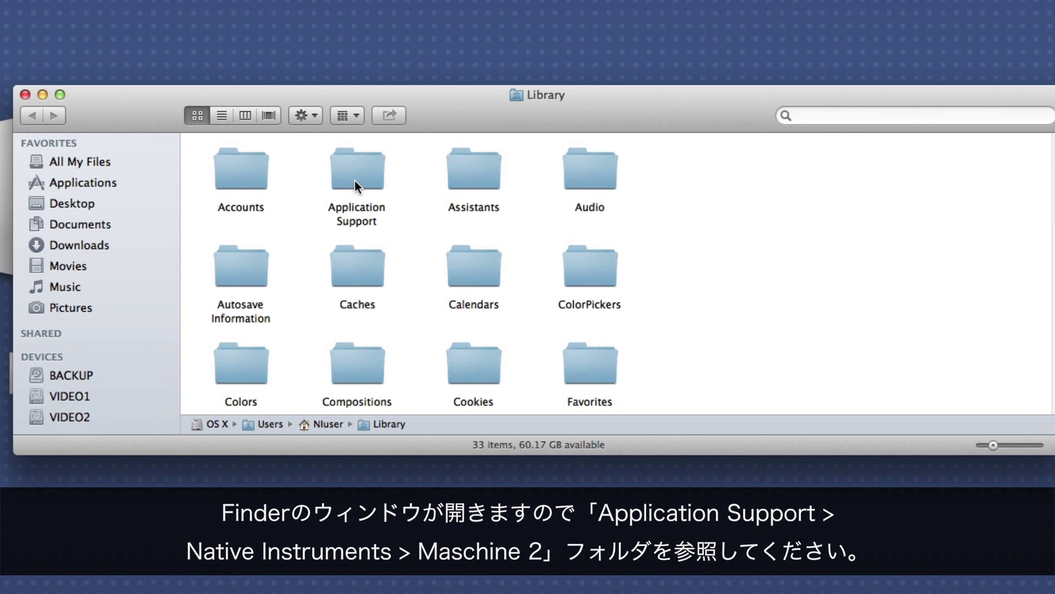
{"action": "double_click", "coordinate": [355, 181]}
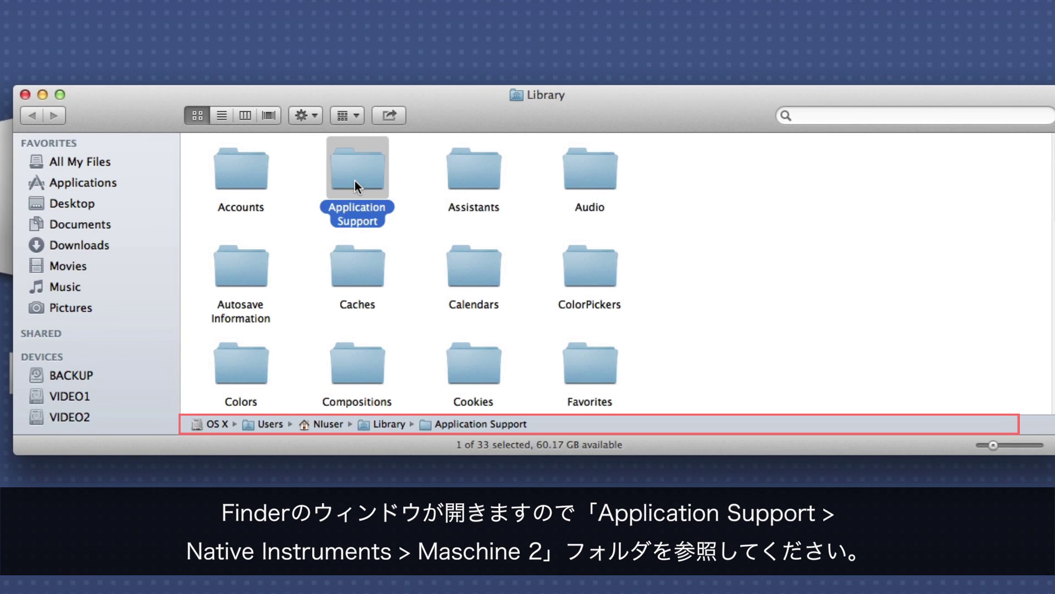
- Go into Native Instruments > Maschine 2 and drag Plugin.data to the Trash
{"action": "left_click", "coordinate": [607, 282]}
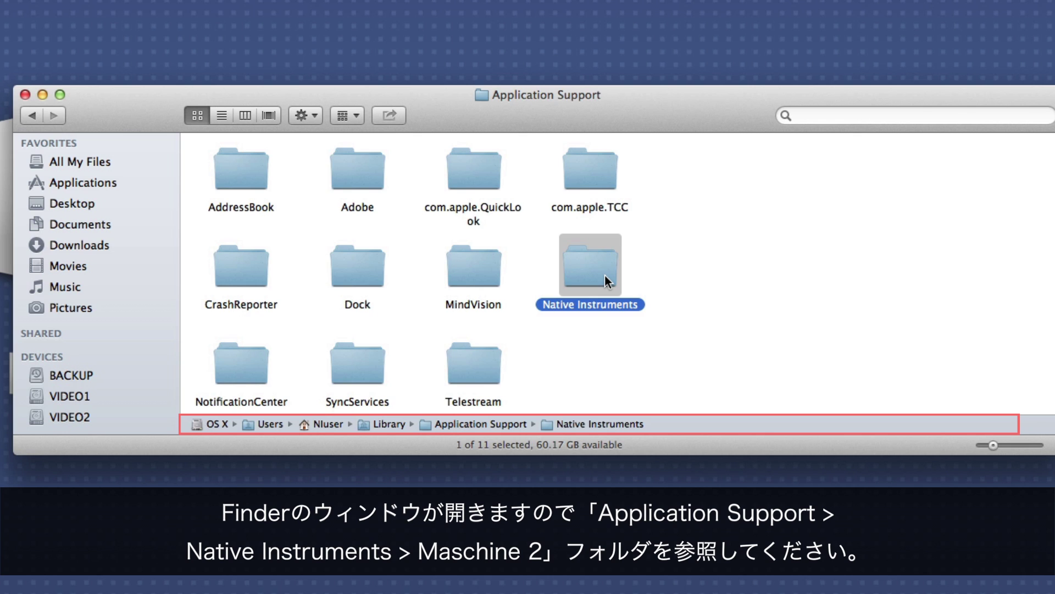
{"action": "double_click", "coordinate": [607, 282]}
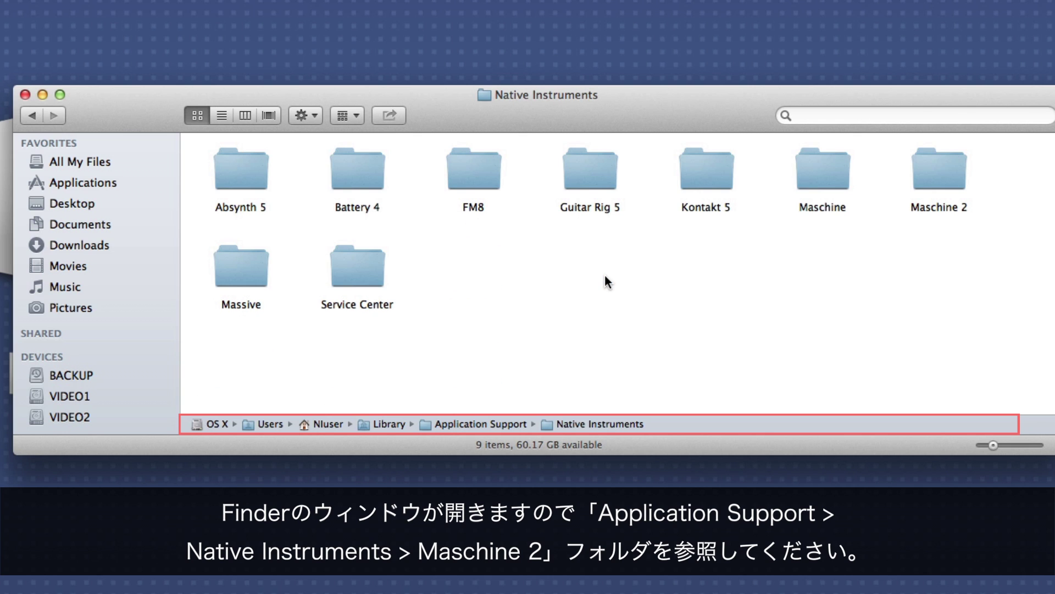
{"action": "left_click", "coordinate": [917, 175]}
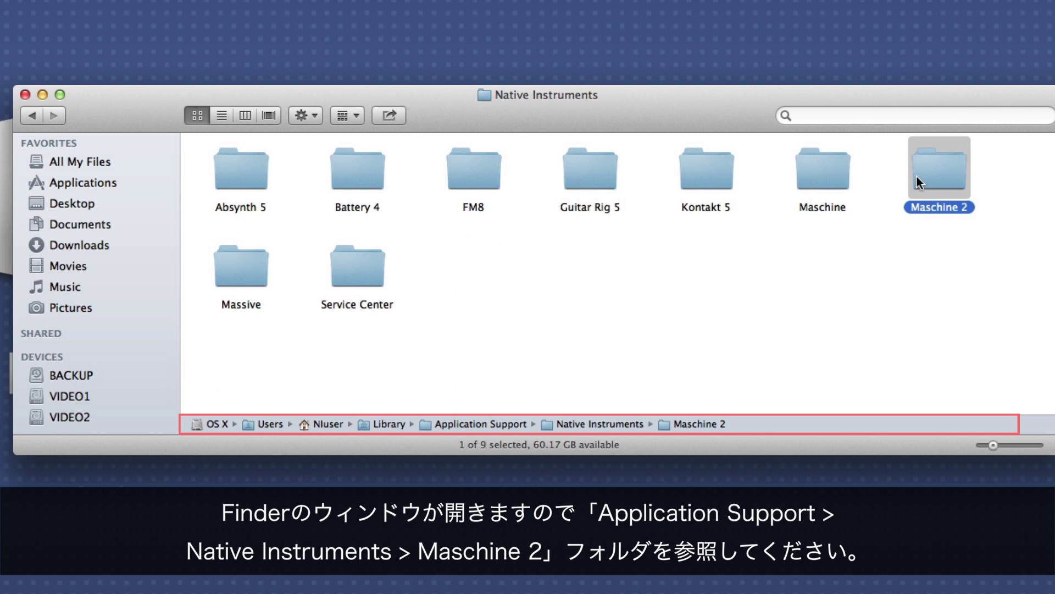
{"action": "double_click", "coordinate": [916, 175]}
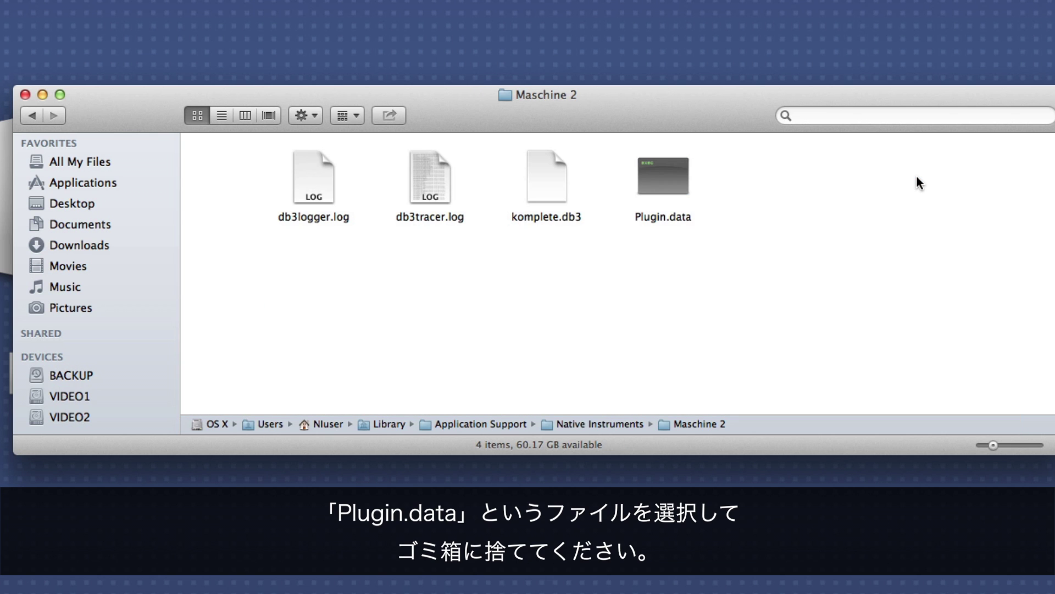
{"action": "left_click", "coordinate": [660, 174]}
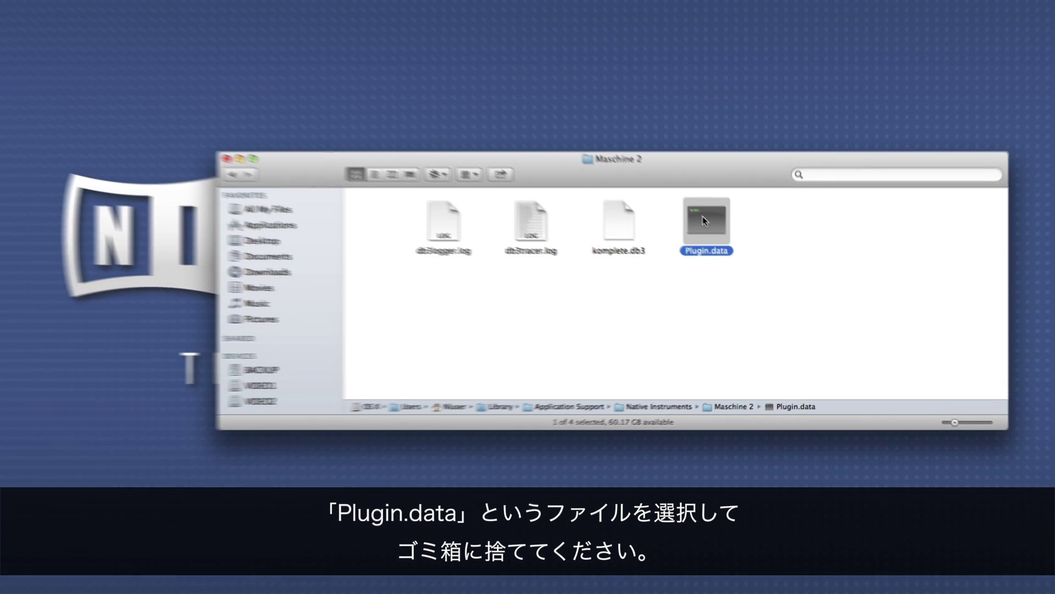
{"action": "left_click_drag", "start_coordinate": [661, 176], "coordinate": [792, 581]}
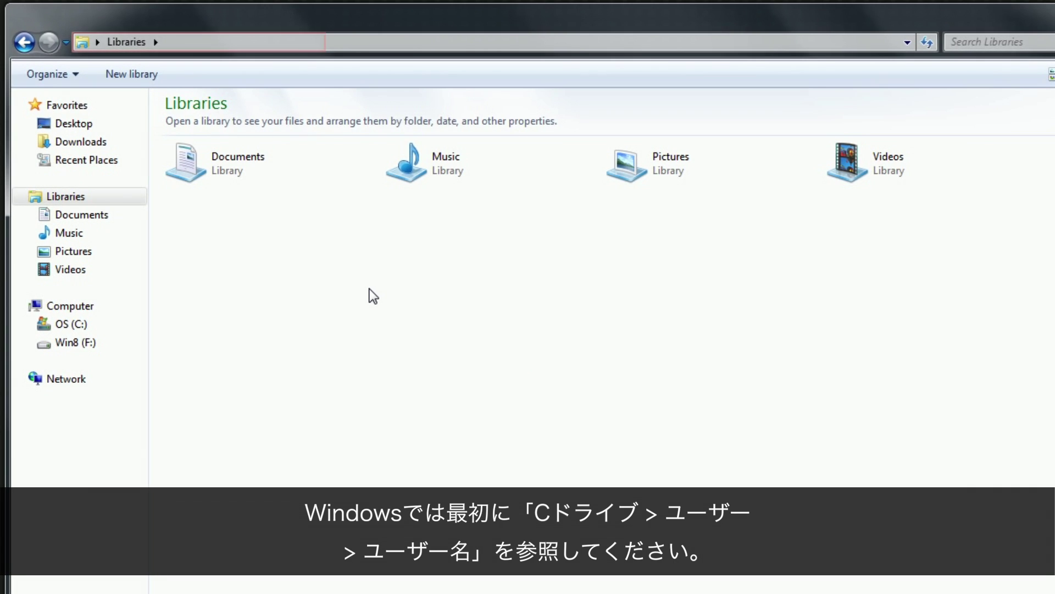
- Browse OS (C:) > Users and open the current user's profile folder
{"action": "left_click", "coordinate": [88, 324]}
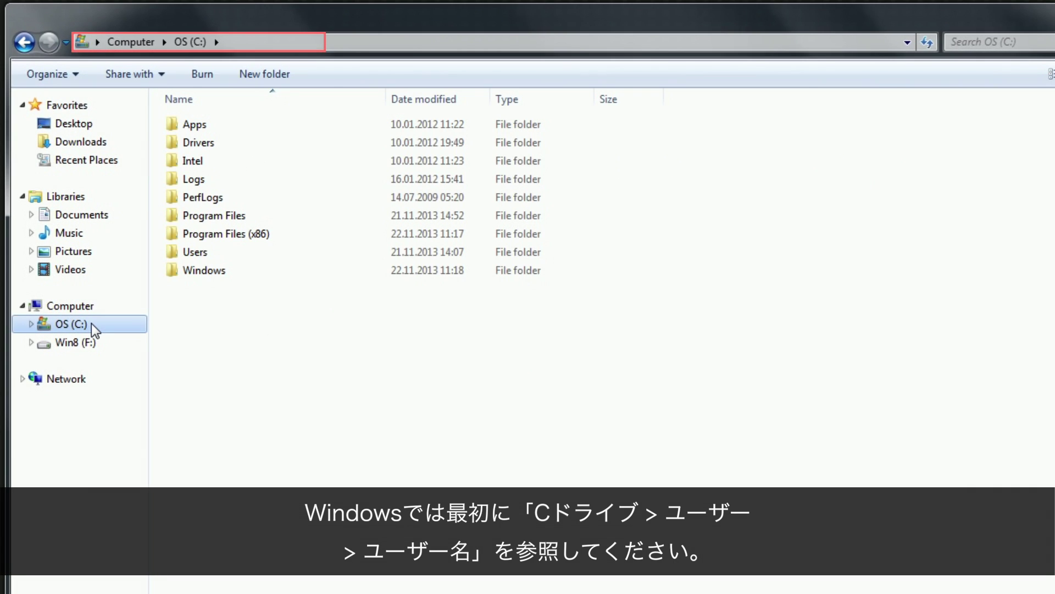
{"action": "double_click", "coordinate": [188, 251]}
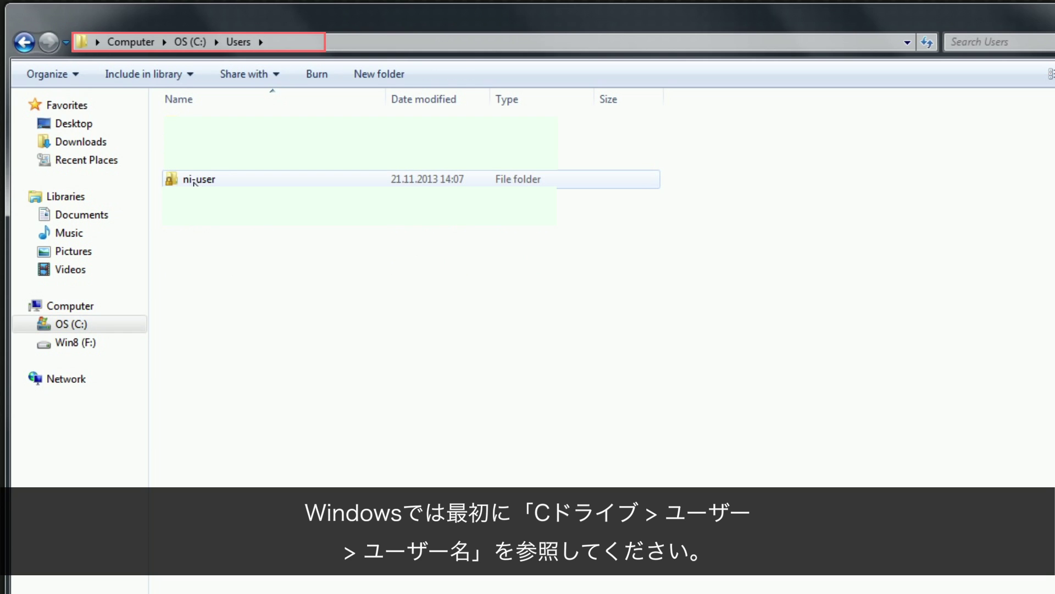
{"action": "double_click", "coordinate": [196, 180]}
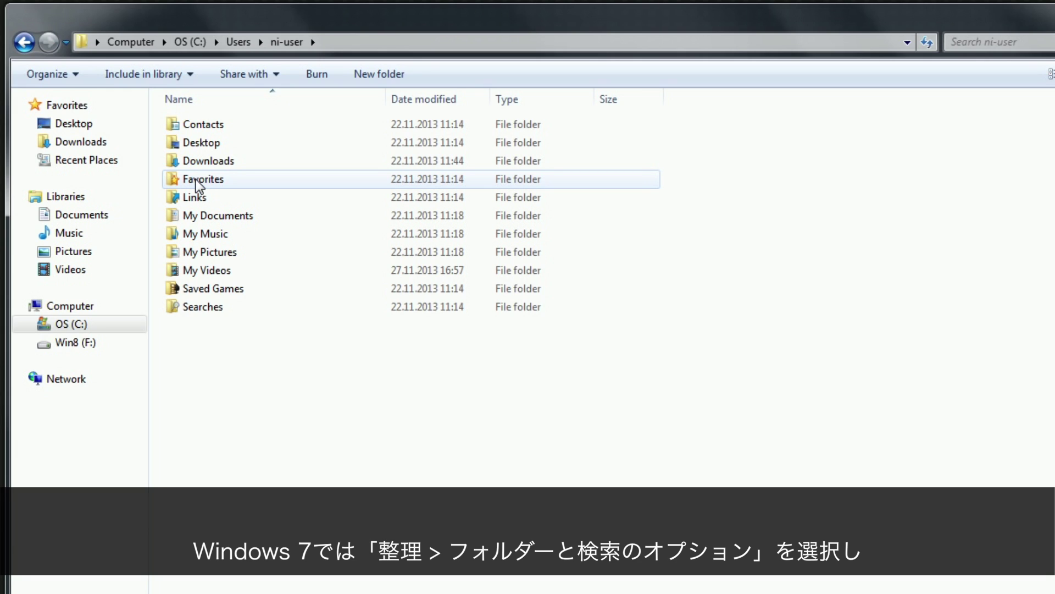
- Enable 'Show hidden files, folders, and drives' in Organize's Folder and search options
{"action": "left_click", "coordinate": [67, 78]}
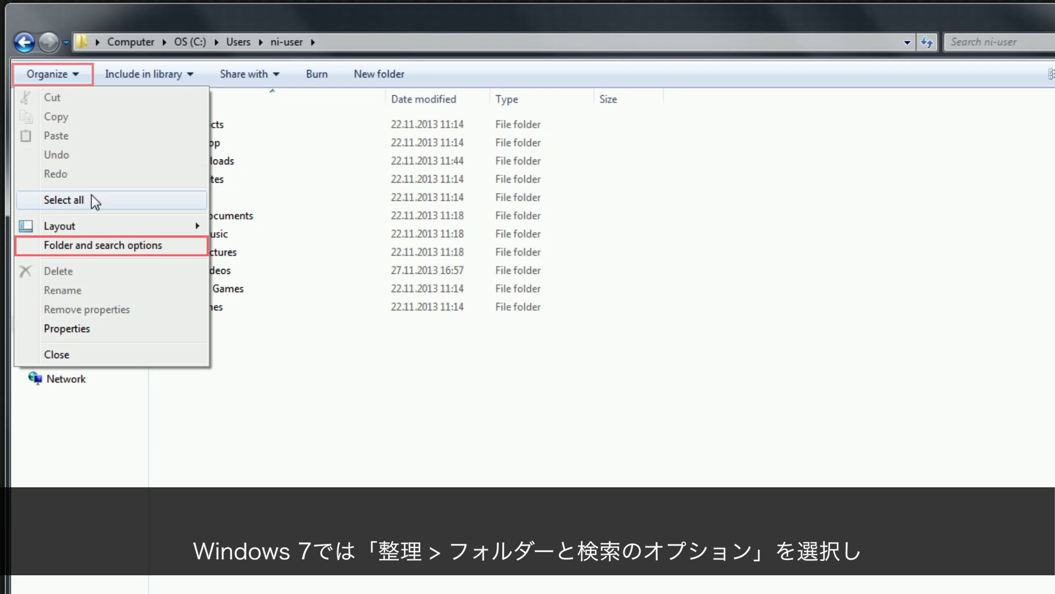
{"action": "left_click", "coordinate": [94, 246]}
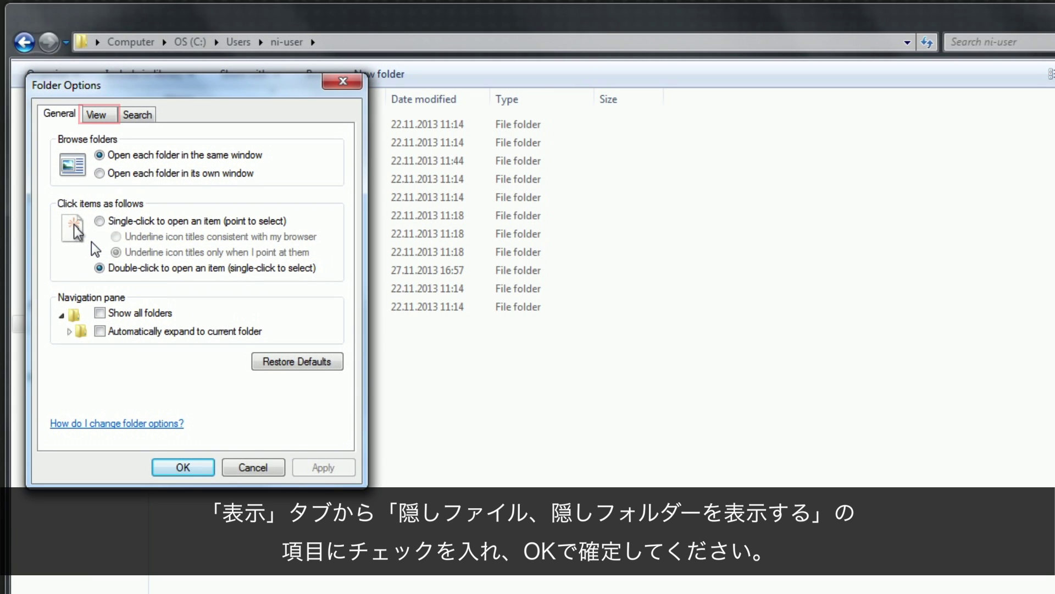
{"action": "left_click", "coordinate": [97, 116]}
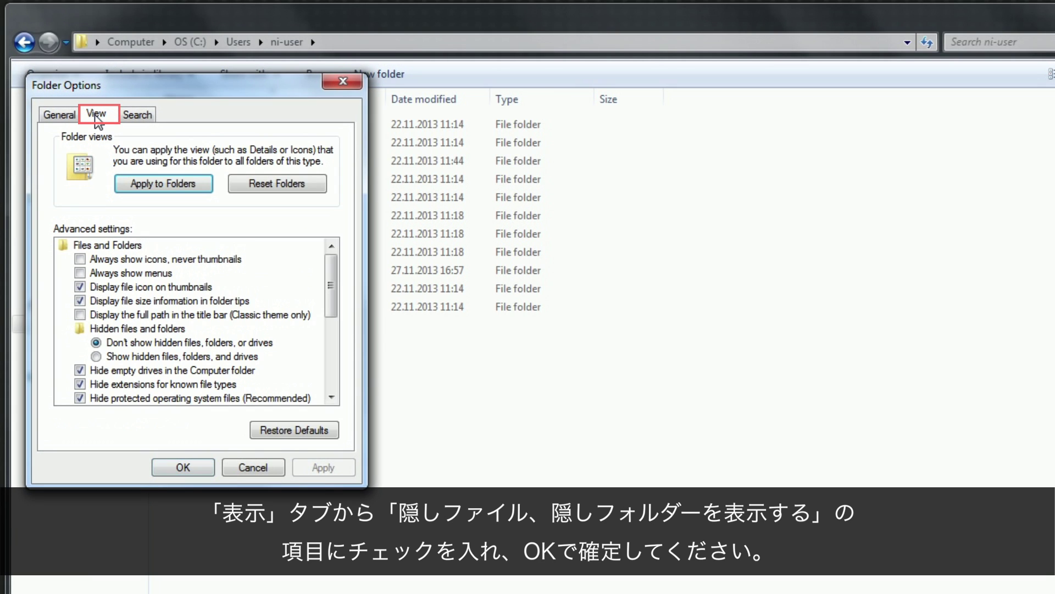
{"action": "left_click", "coordinate": [174, 358]}
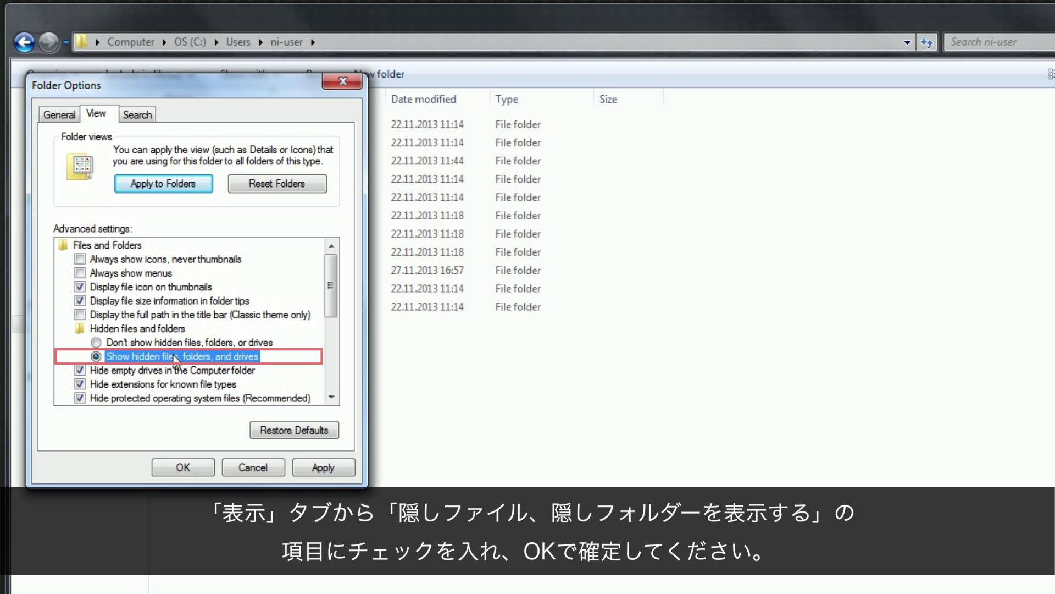
{"action": "left_click", "coordinate": [182, 468]}
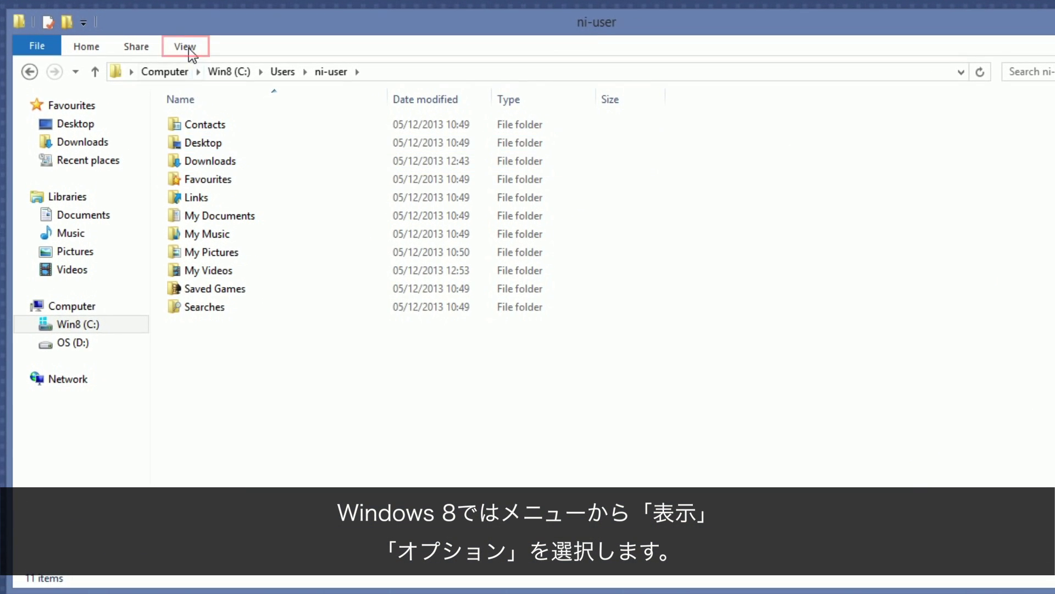
- Turn on 'Show hidden files, folders and drives' via the View ribbon's Options so AppData appears
{"action": "left_click", "coordinate": [187, 47]}
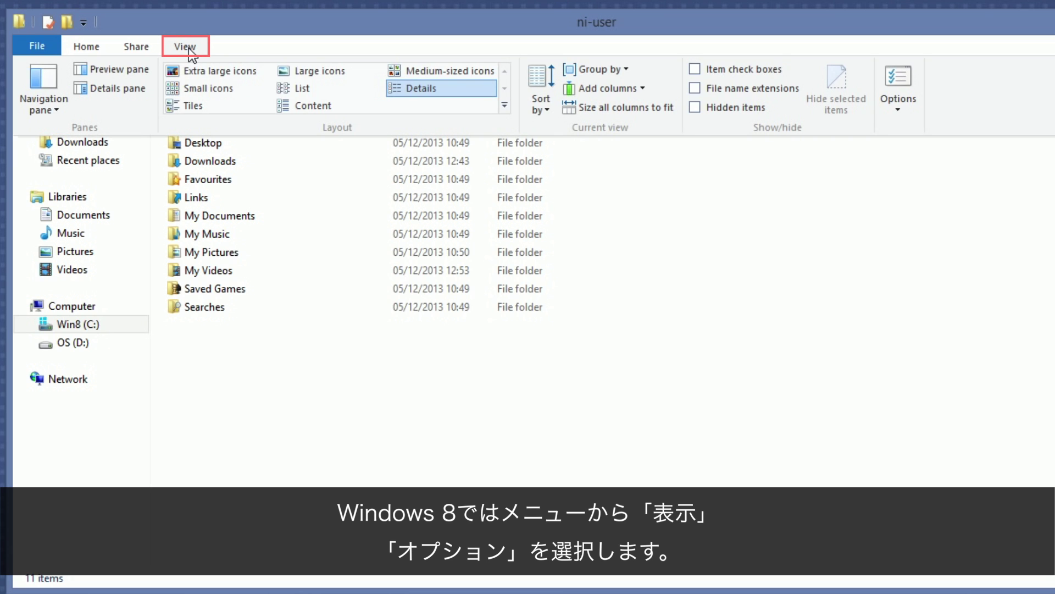
{"action": "left_click", "coordinate": [903, 87]}
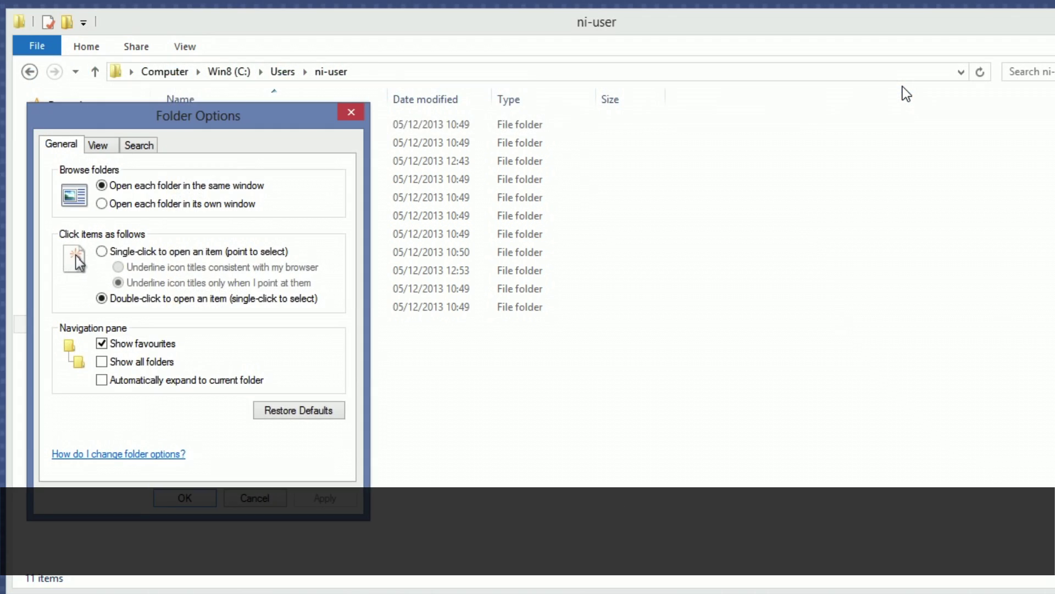
{"action": "left_click", "coordinate": [109, 151]}
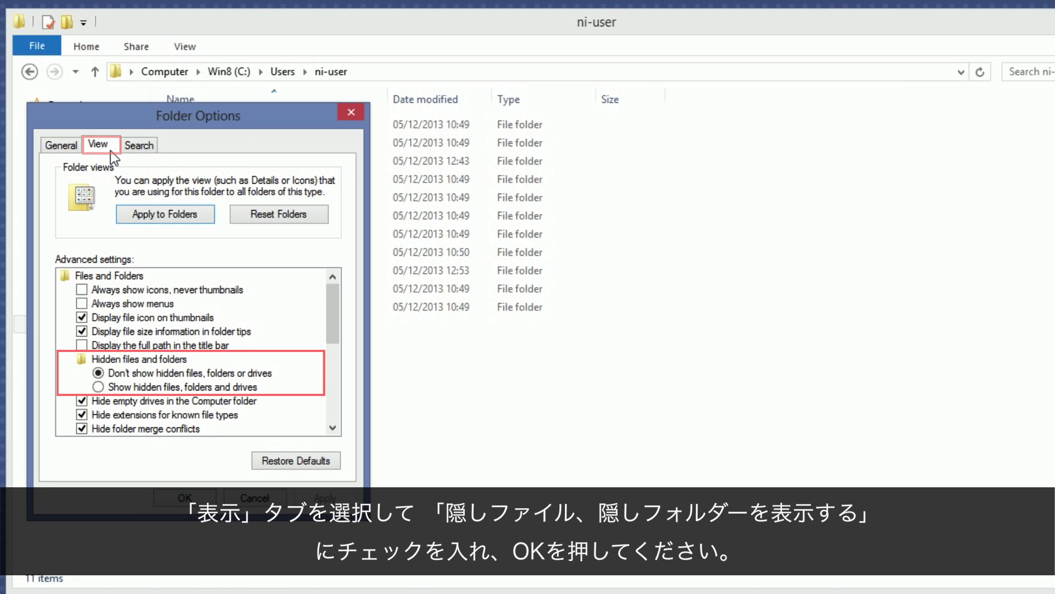
{"action": "left_click", "coordinate": [137, 388]}
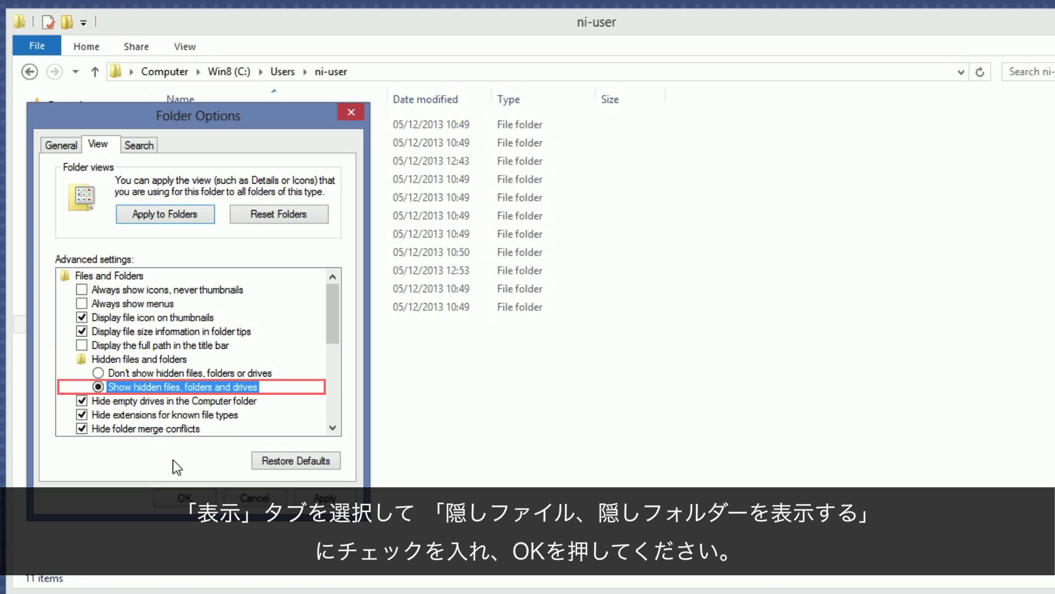
{"action": "left_click", "coordinate": [176, 497]}
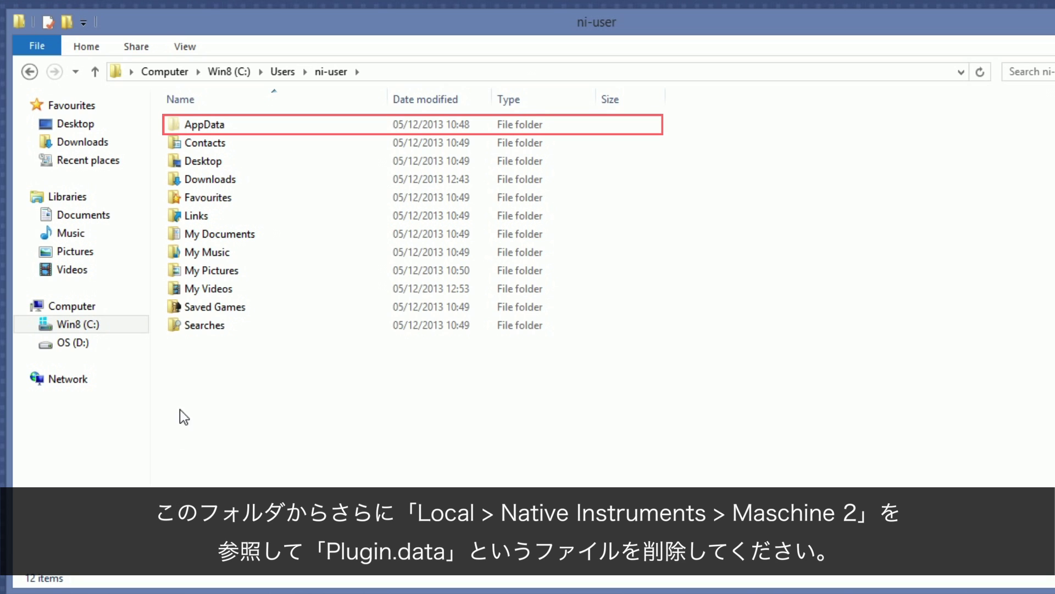
- Open AppData > Local > Native Instruments > Maschine 2 in the profile folder
{"action": "double_click", "coordinate": [211, 124]}
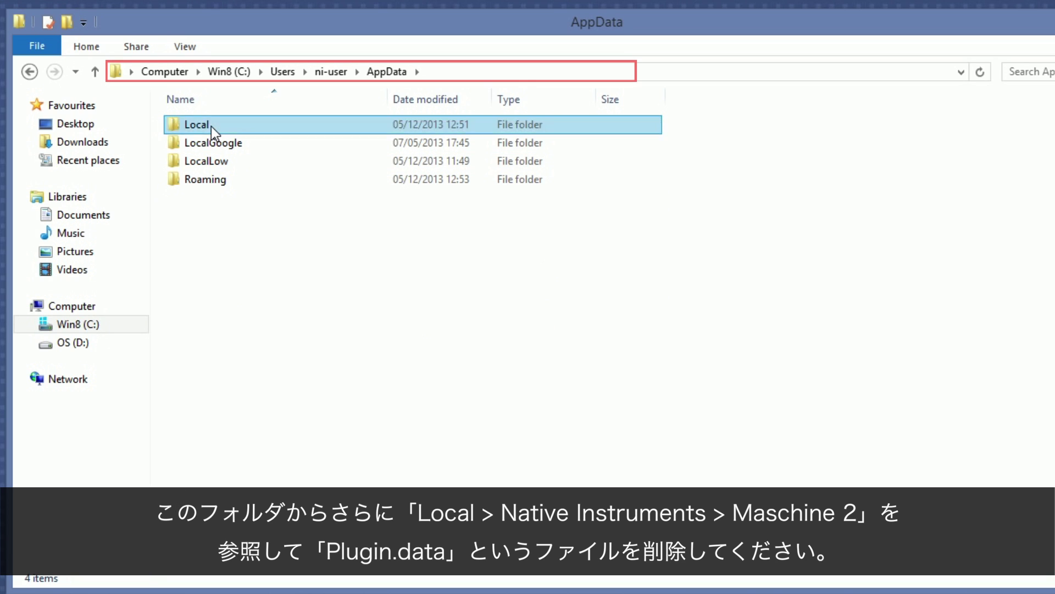
{"action": "double_click", "coordinate": [211, 126]}
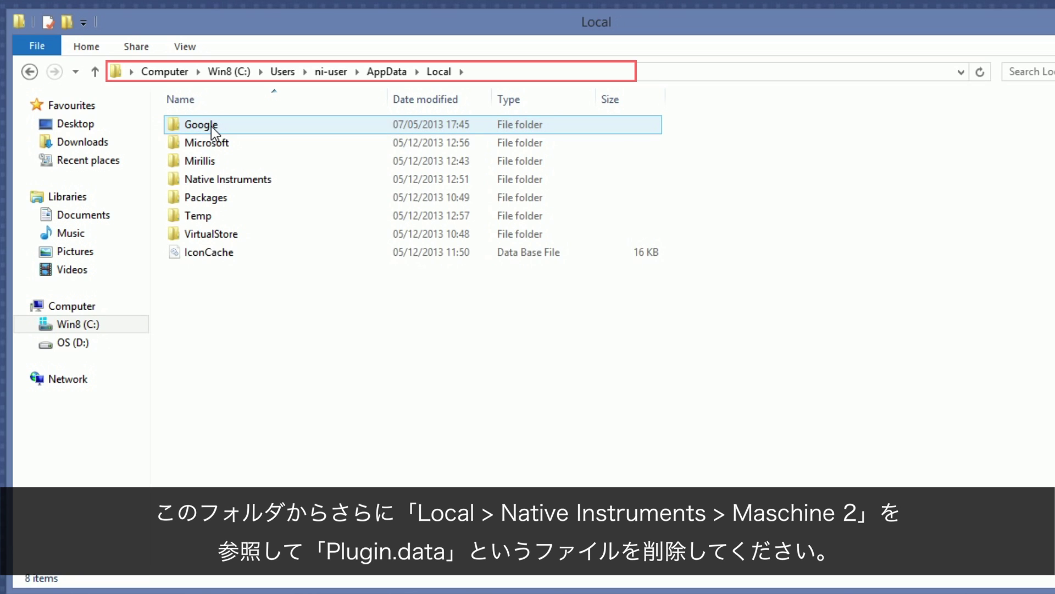
{"action": "double_click", "coordinate": [214, 179]}
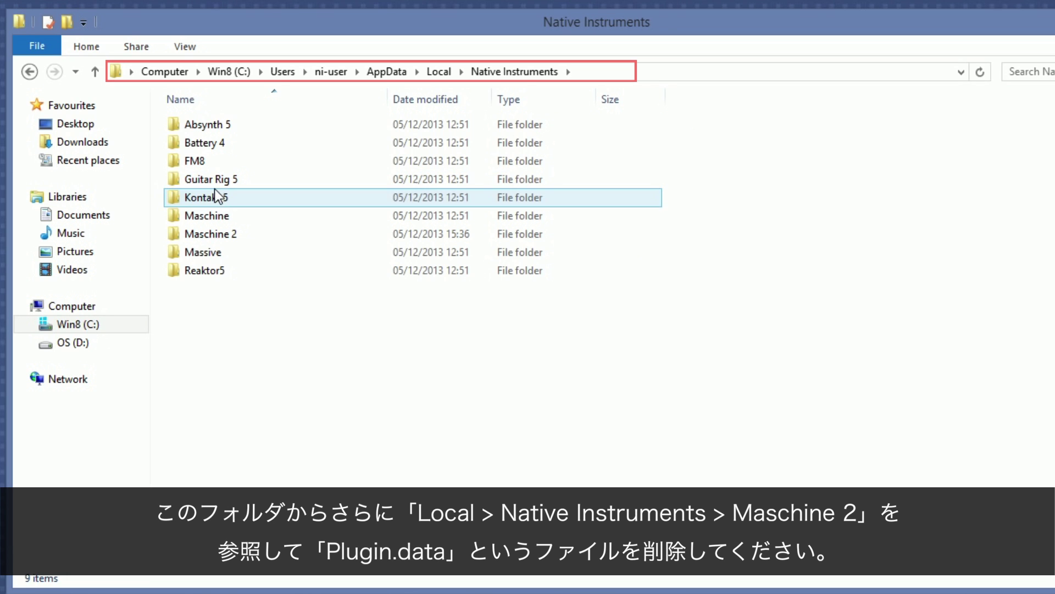
{"action": "left_click", "coordinate": [217, 234]}
{"action": "double_click", "coordinate": [217, 234]}
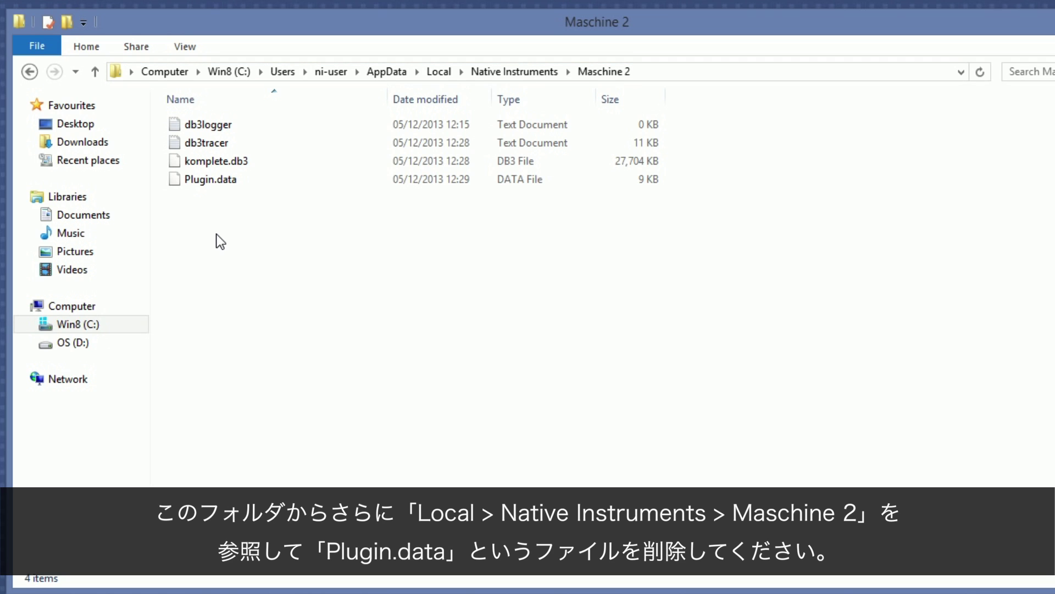
- Delete Plugin.data from the Maschine 2 folder using its context menu
{"action": "left_click", "coordinate": [219, 184]}
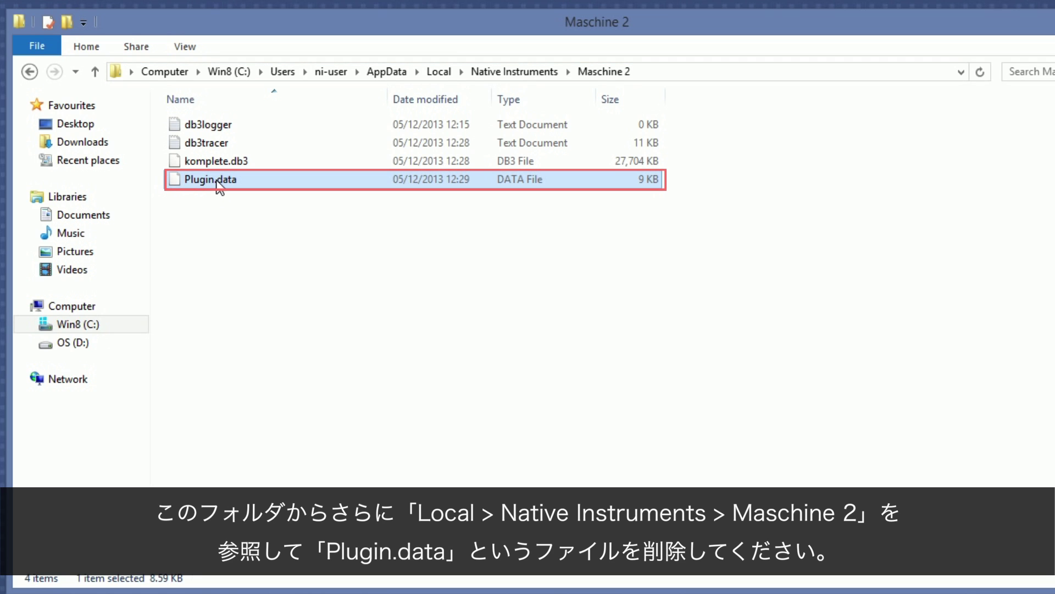
{"action": "right_click", "coordinate": [217, 183]}
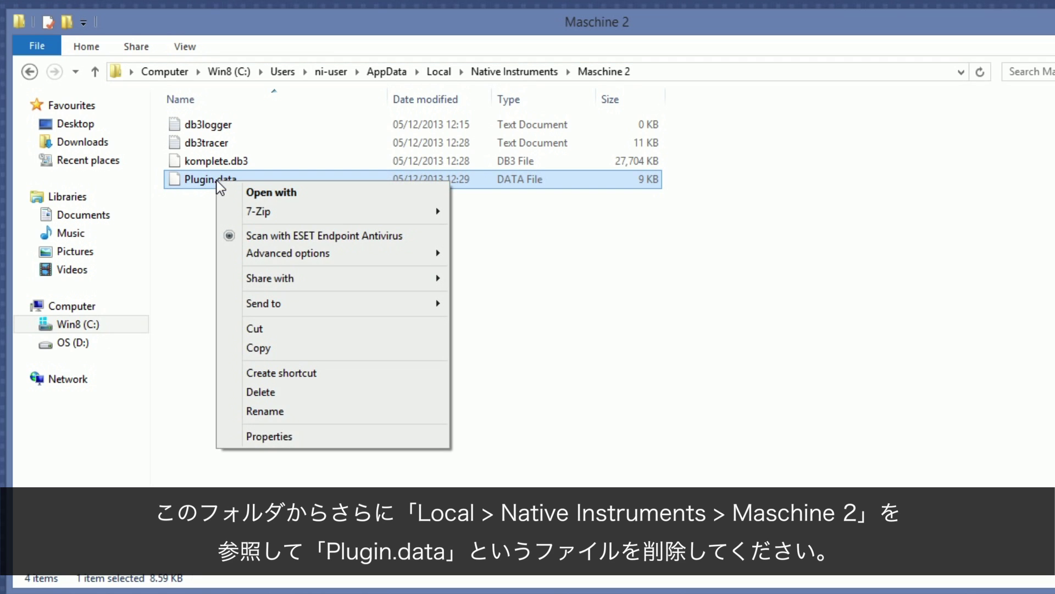
{"action": "left_click", "coordinate": [271, 395]}
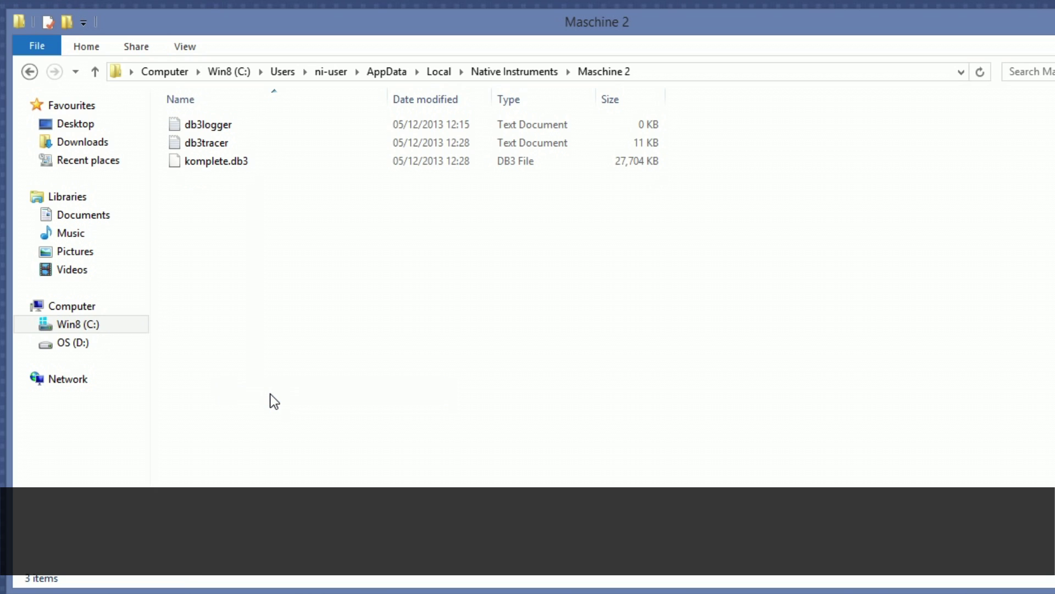